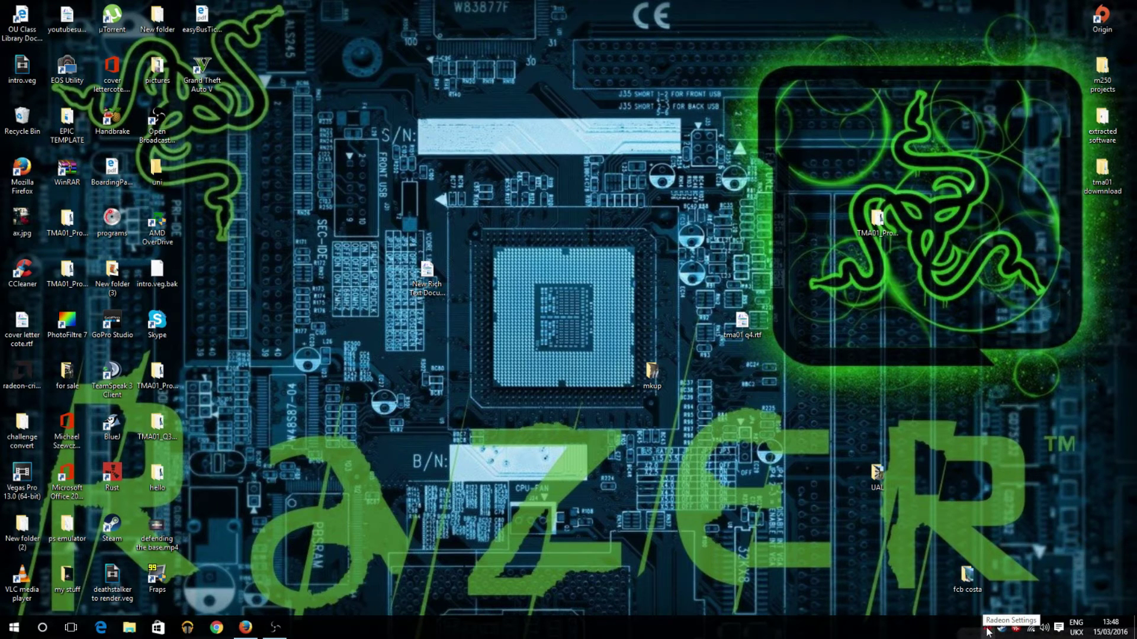
Step: Open Radeon Settings from the tray icon, maximize it, and show the Gaming section
click(987, 631)
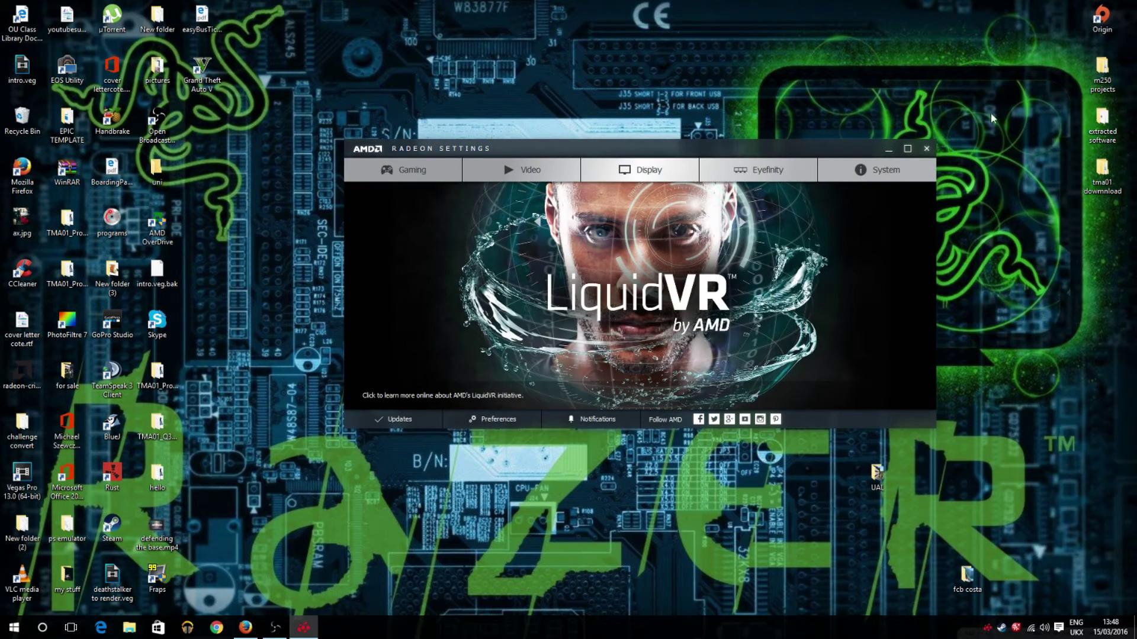
click(915, 150)
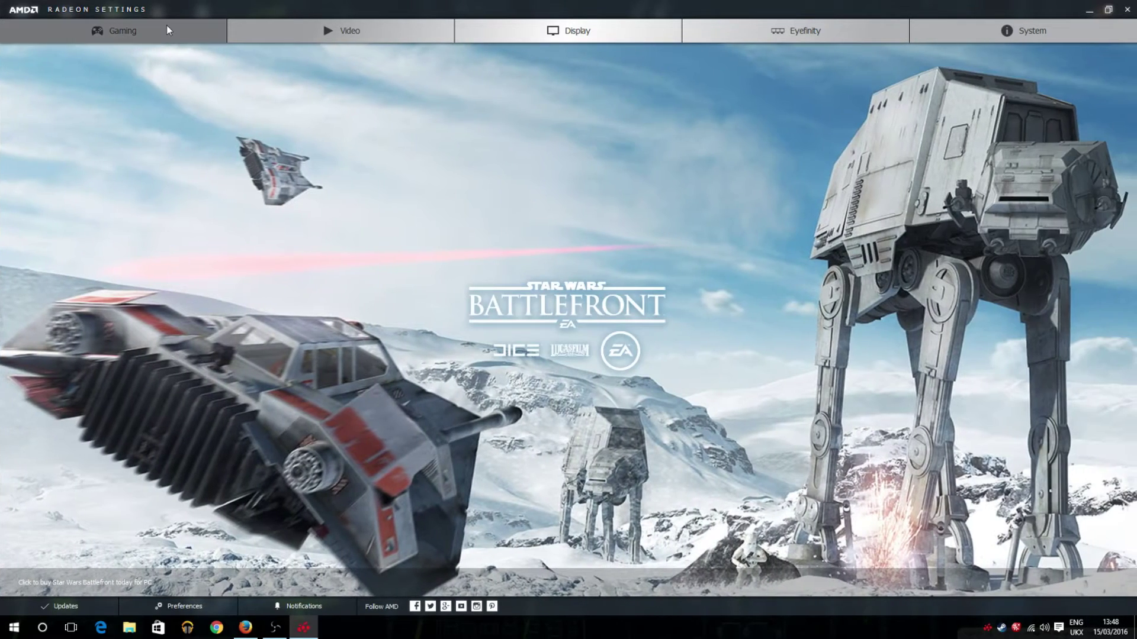
click(174, 28)
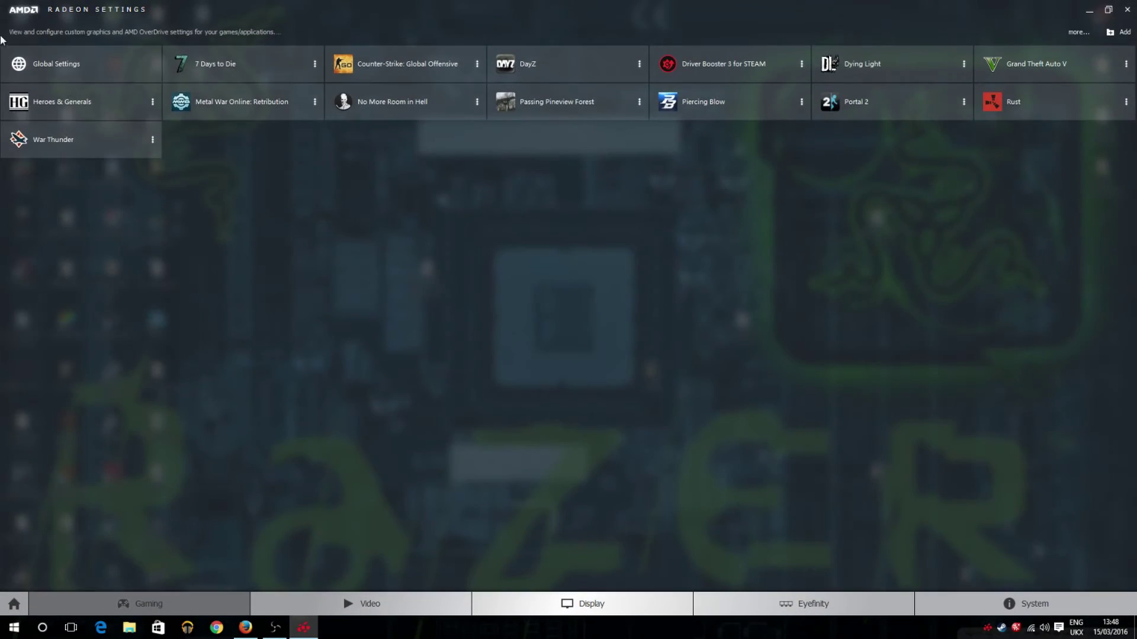
Step: Browse the Video, Display, Eyefinity and System sections, then open Global Settings from Gaming
click(398, 595)
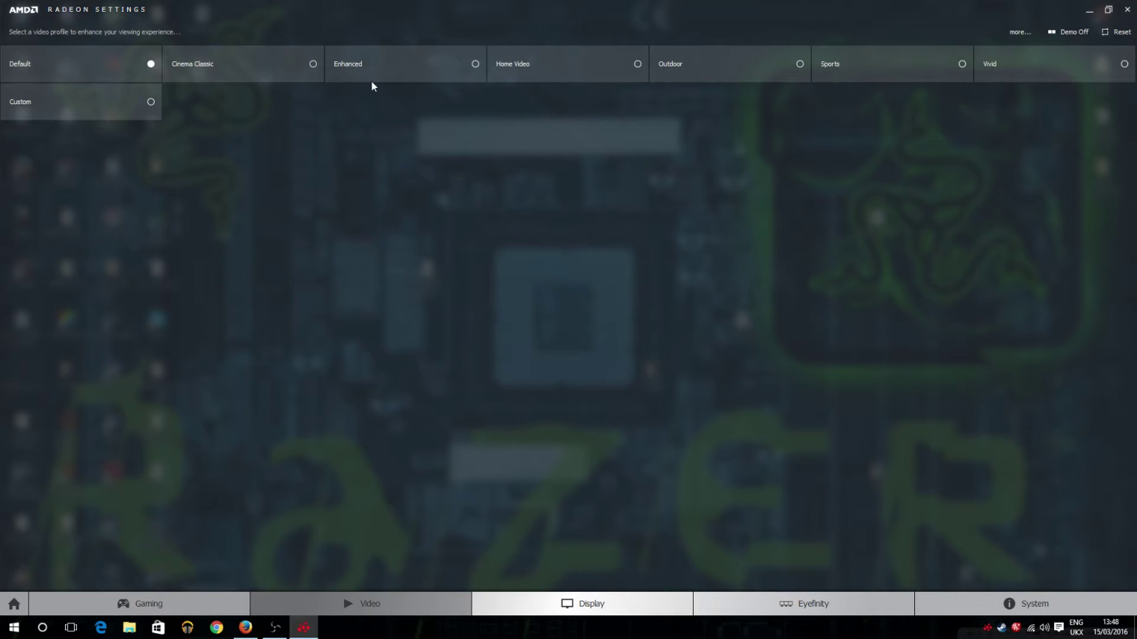
click(568, 603)
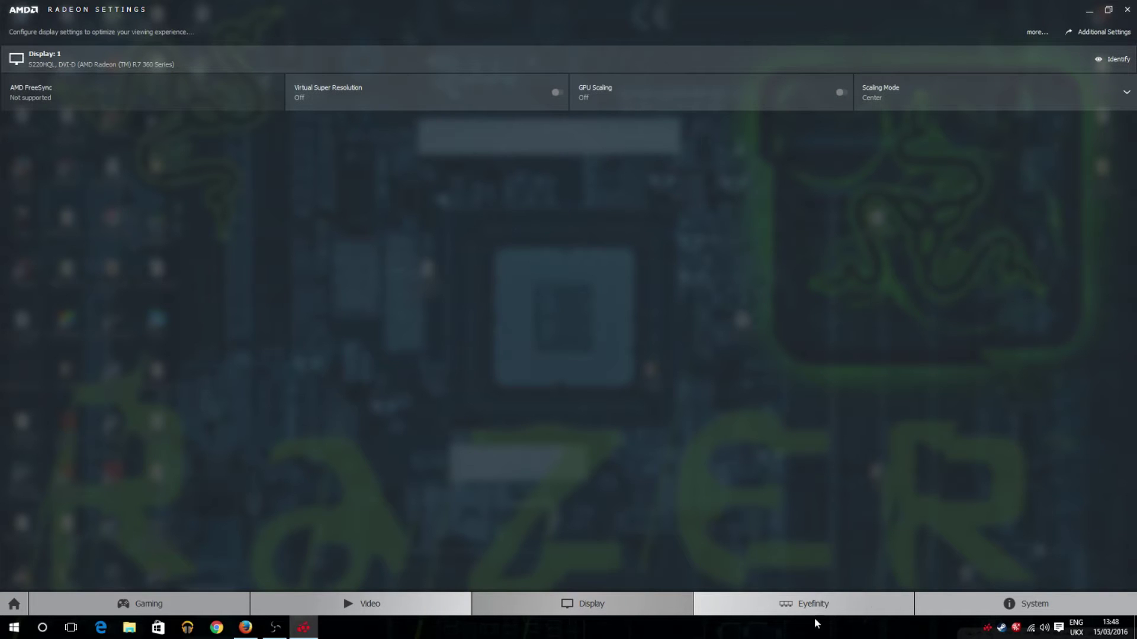
click(822, 600)
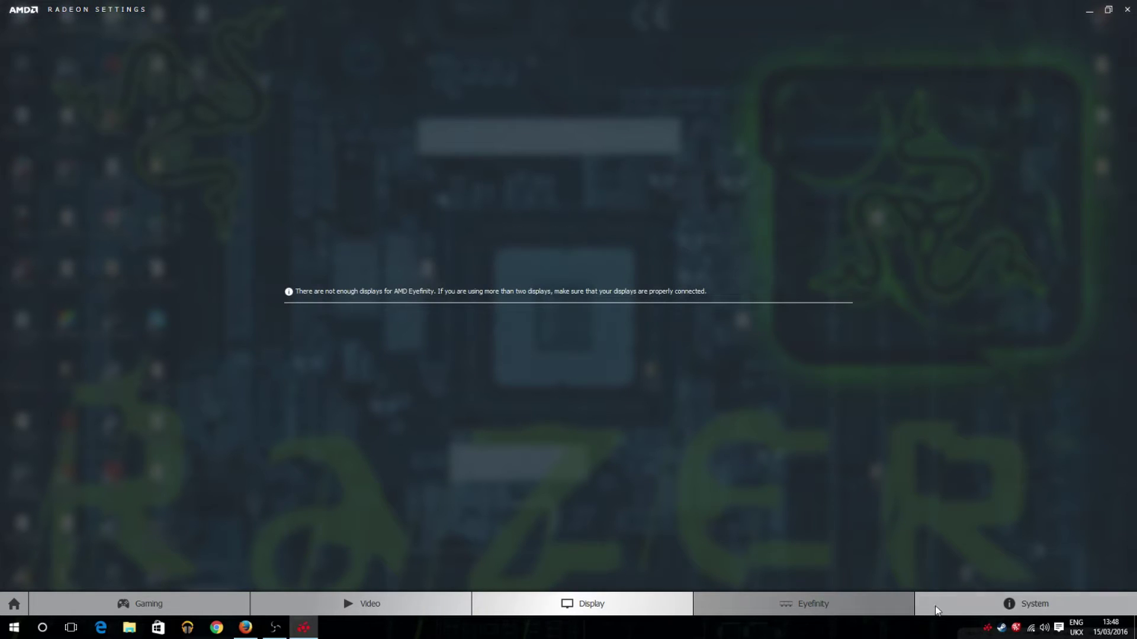
click(936, 600)
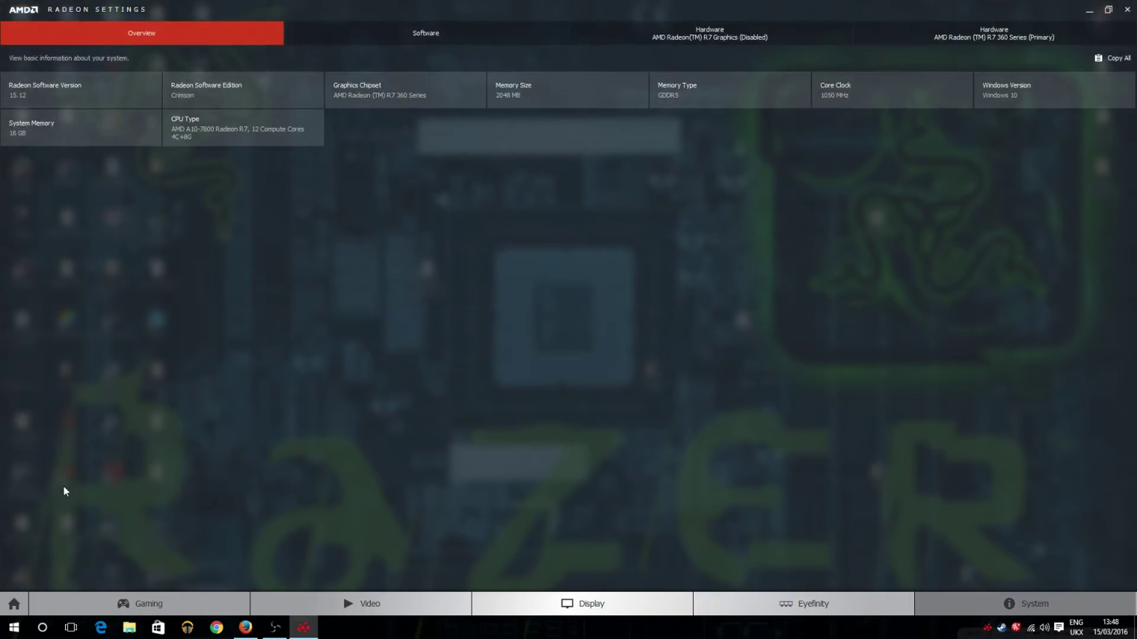
click(78, 605)
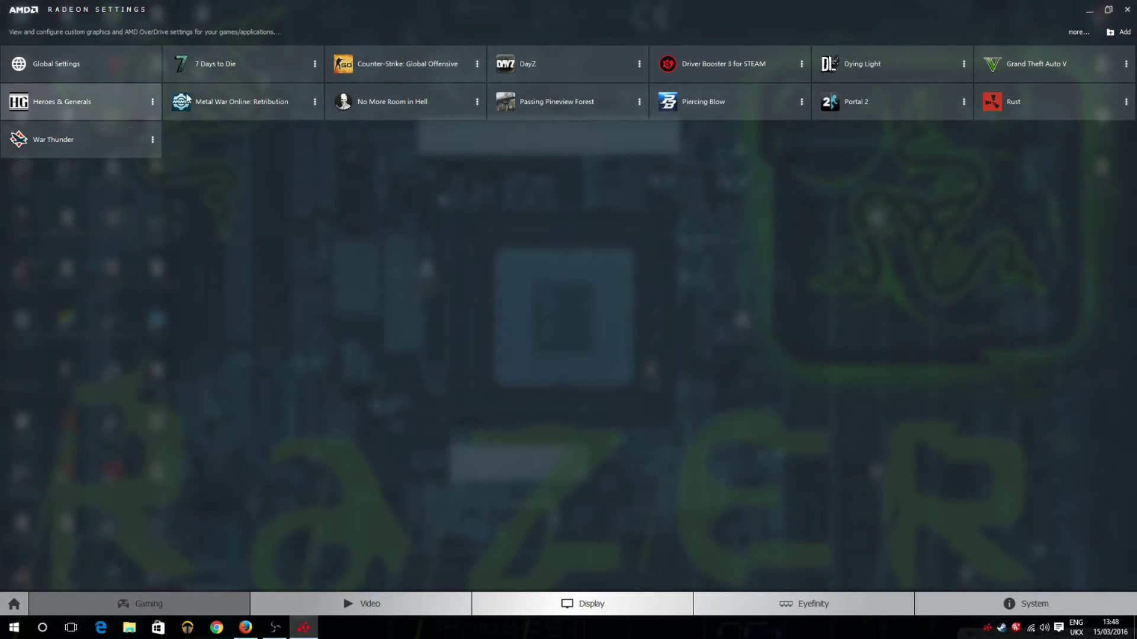
click(93, 51)
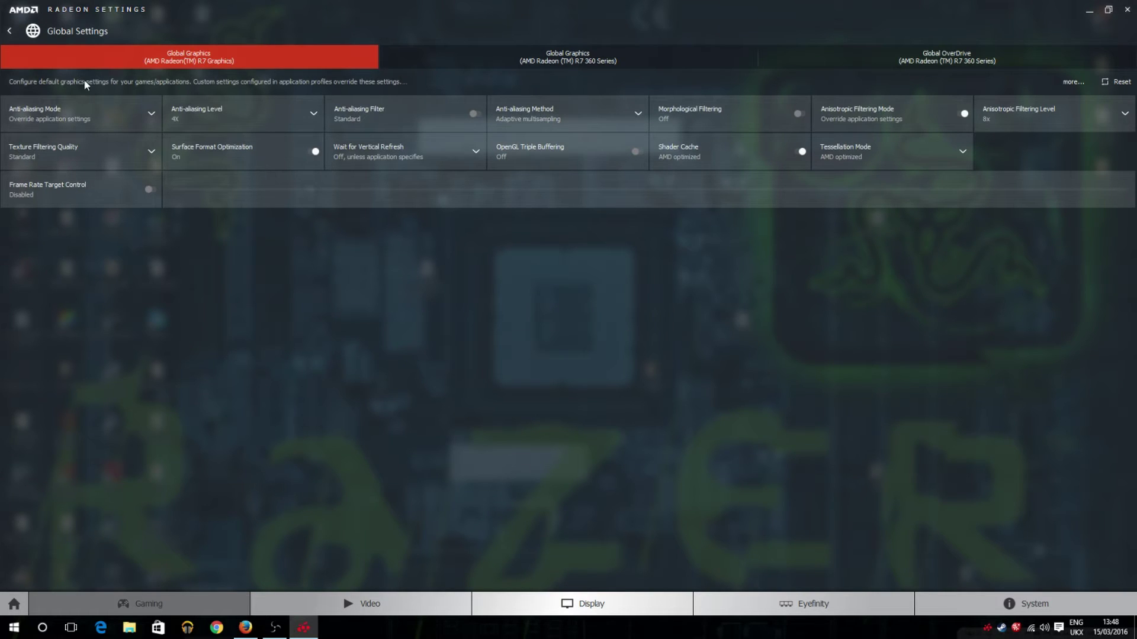
click(310, 126)
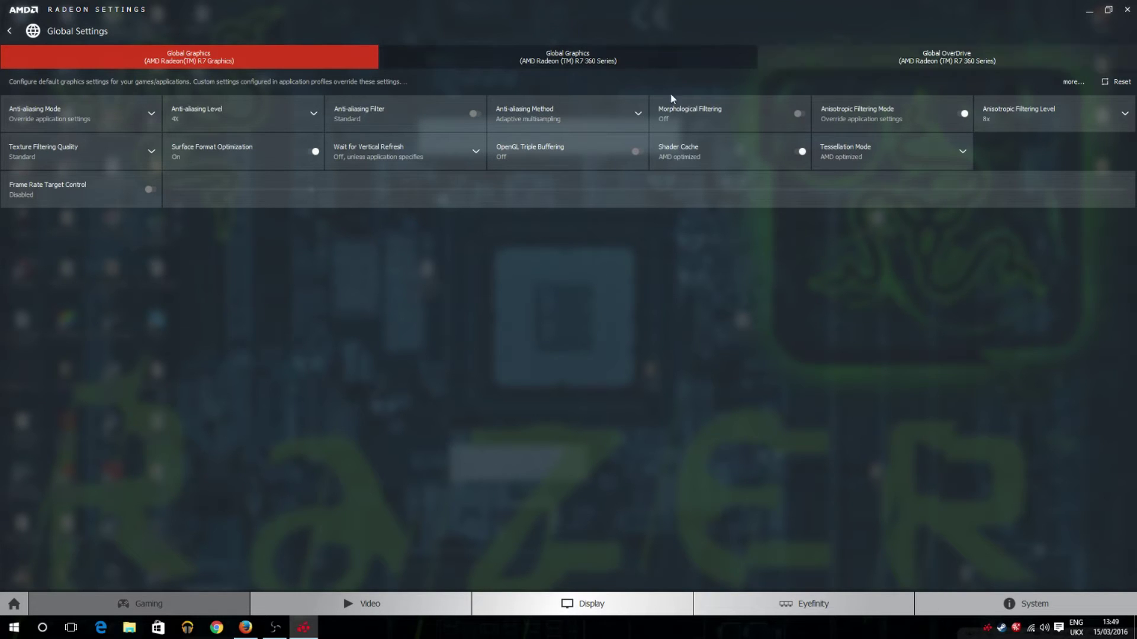
Step: In Global OverDrive, settle the GPU Clock at +3.1% with Power Limit at +1%
click(839, 58)
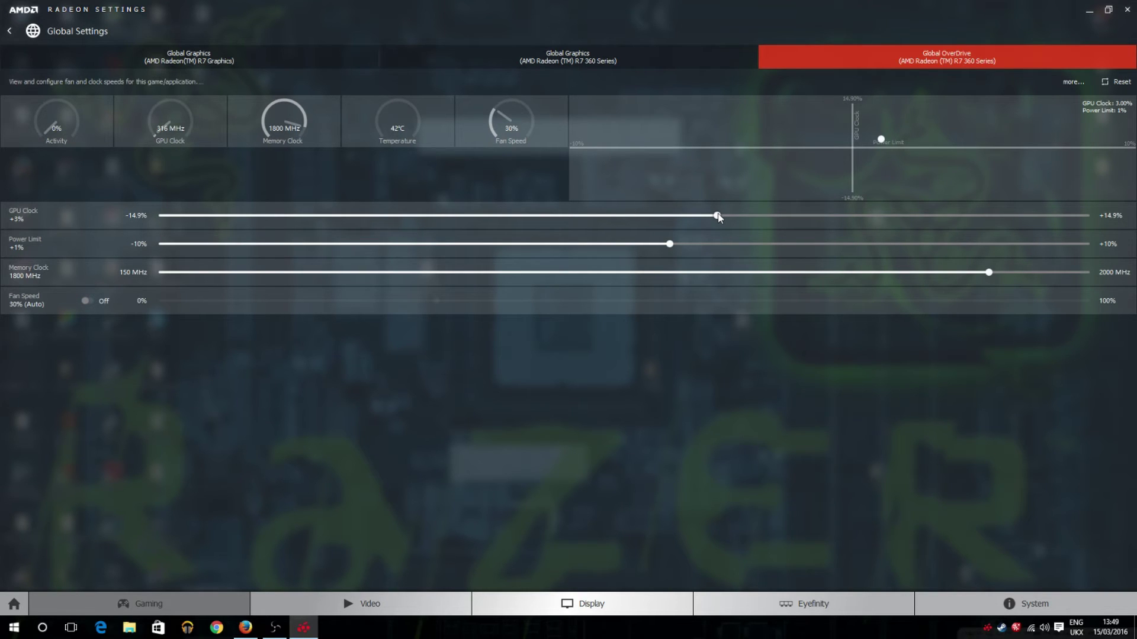
drag(718, 216, 736, 238)
click(711, 187)
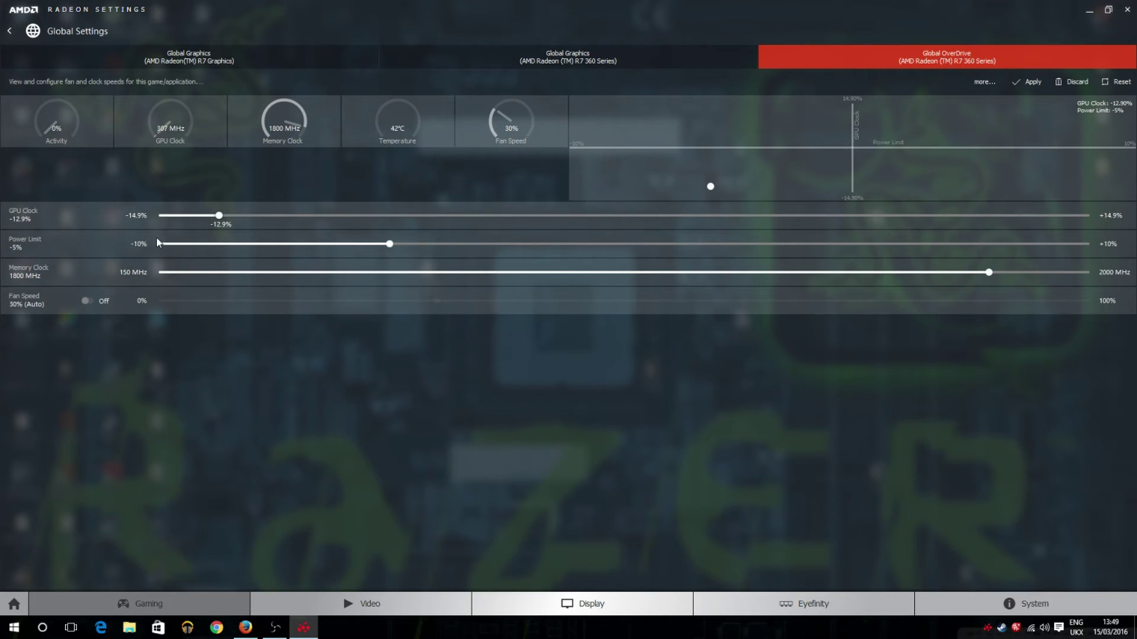
click(852, 134)
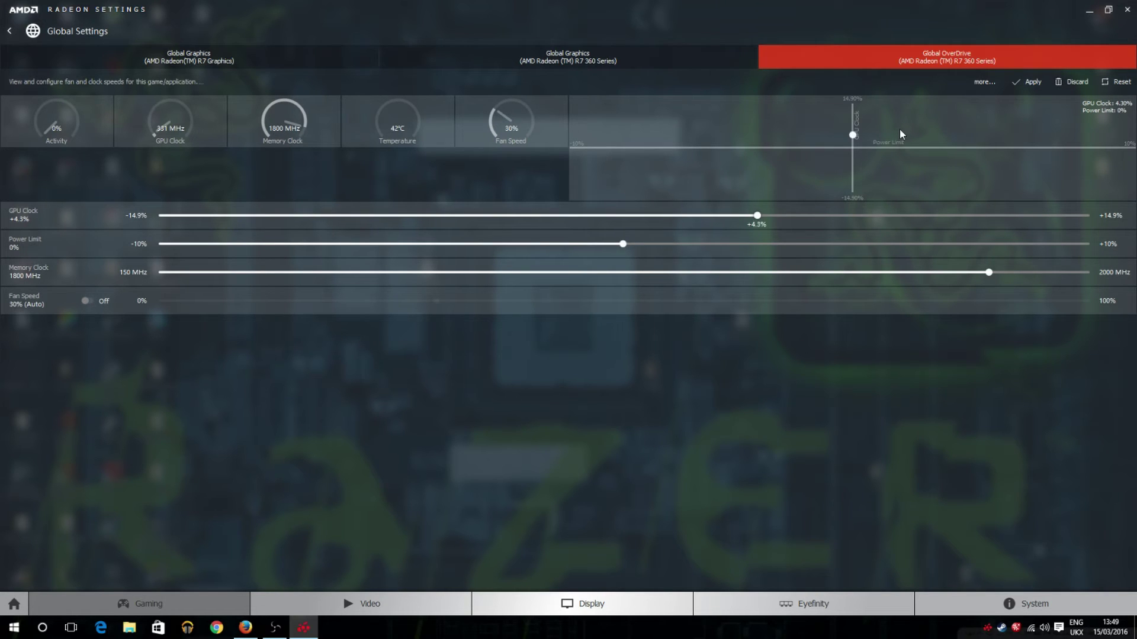
click(881, 129)
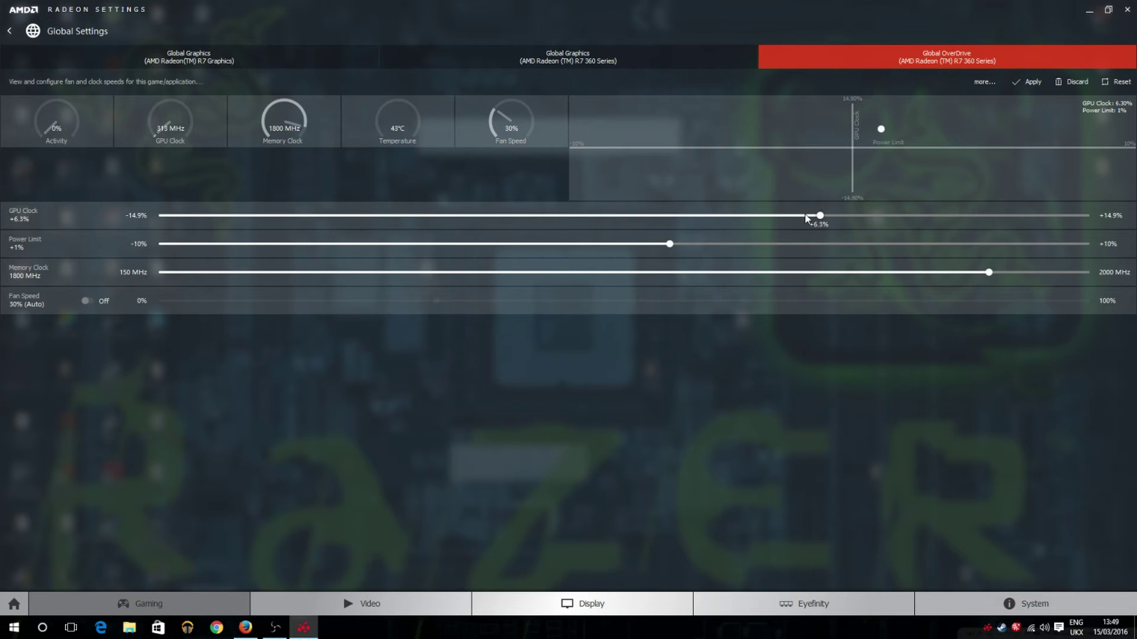
drag(818, 216, 720, 219)
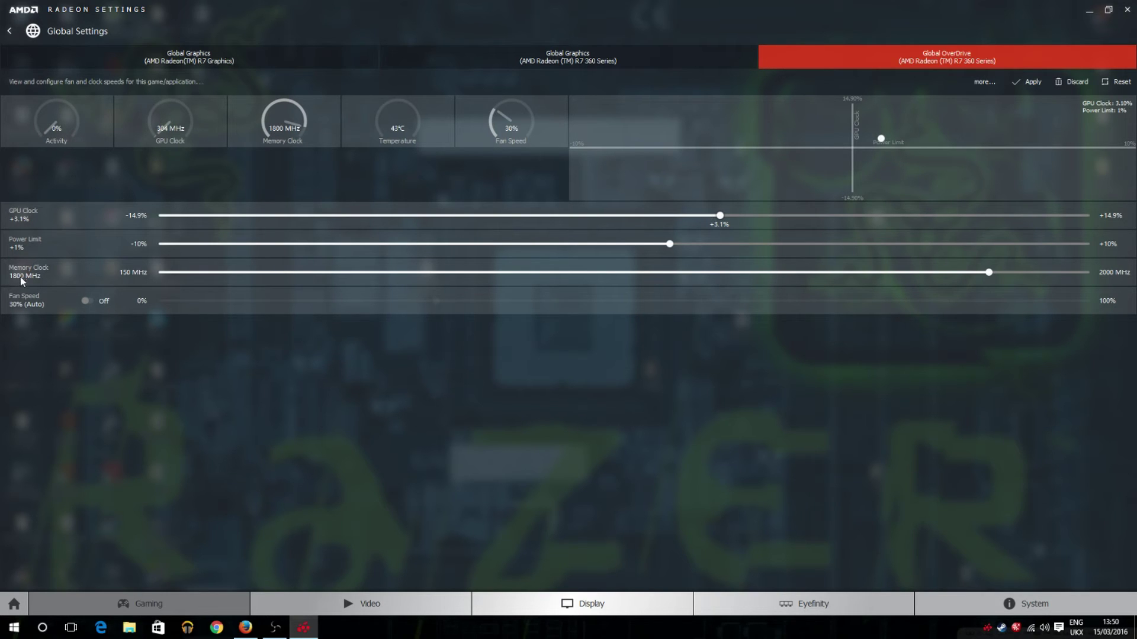
click(86, 301)
drag(437, 301, 564, 302)
drag(249, 300, 294, 314)
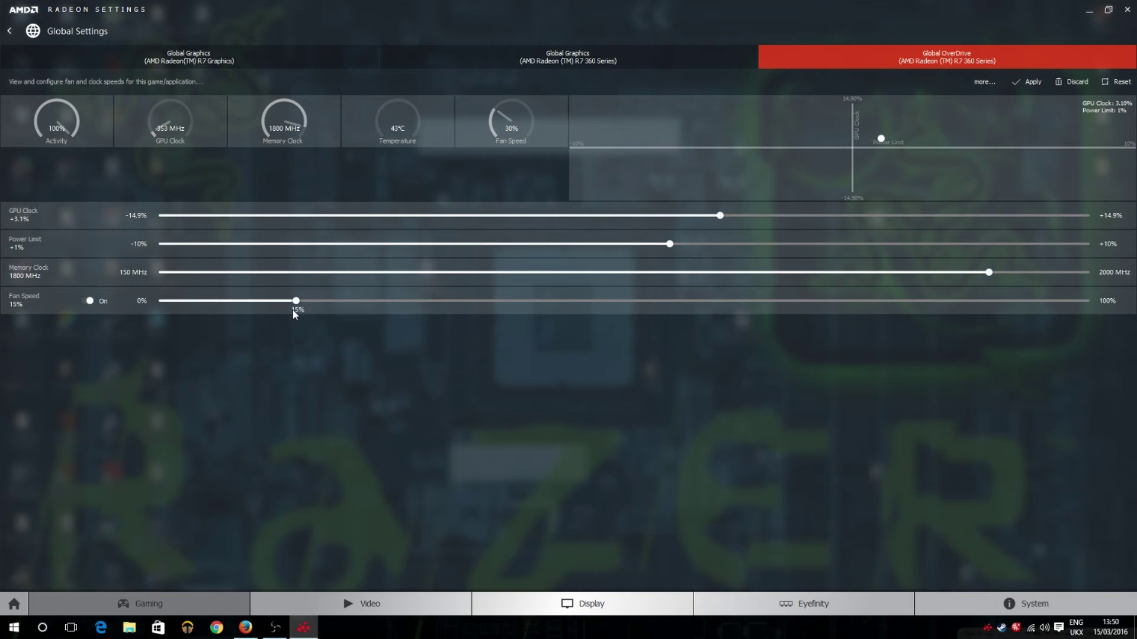
click(88, 302)
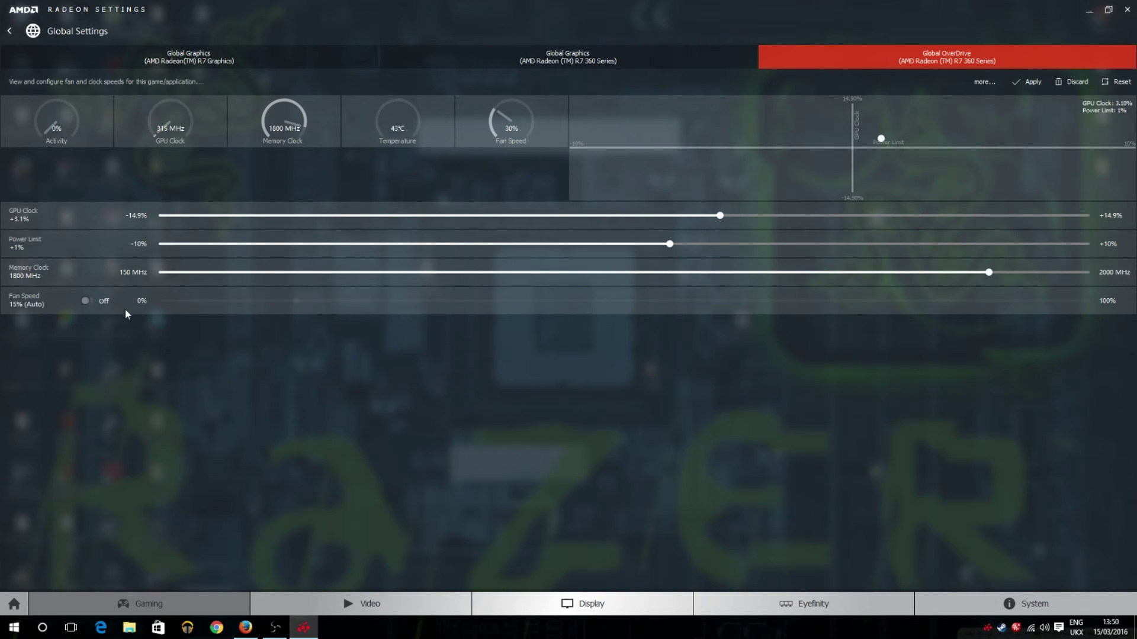
click(88, 302)
drag(290, 302, 438, 289)
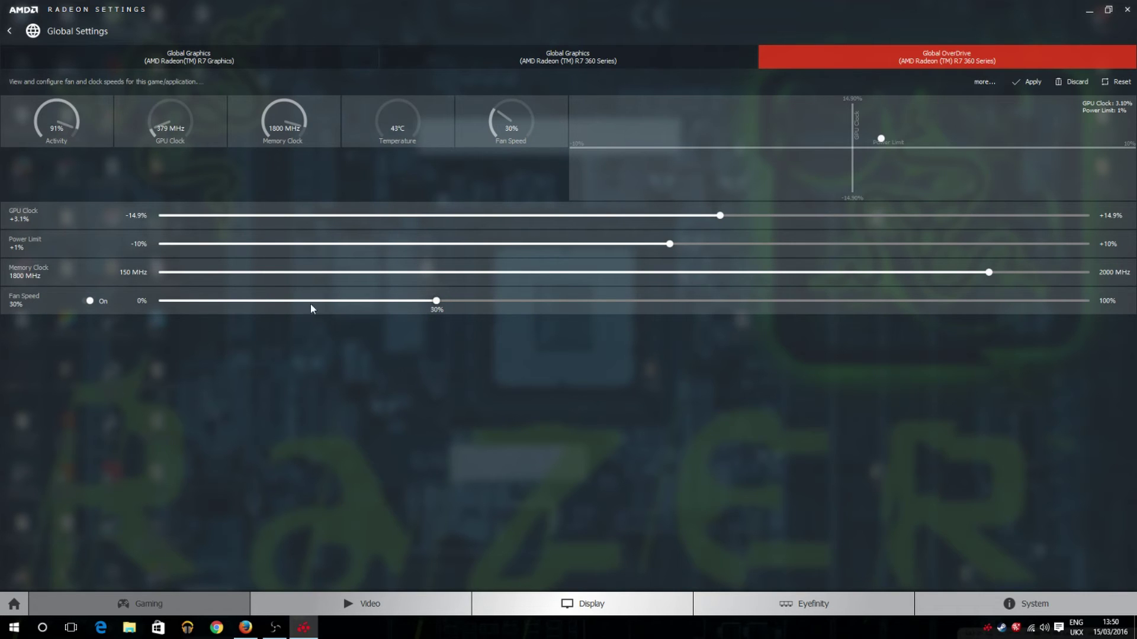
click(88, 302)
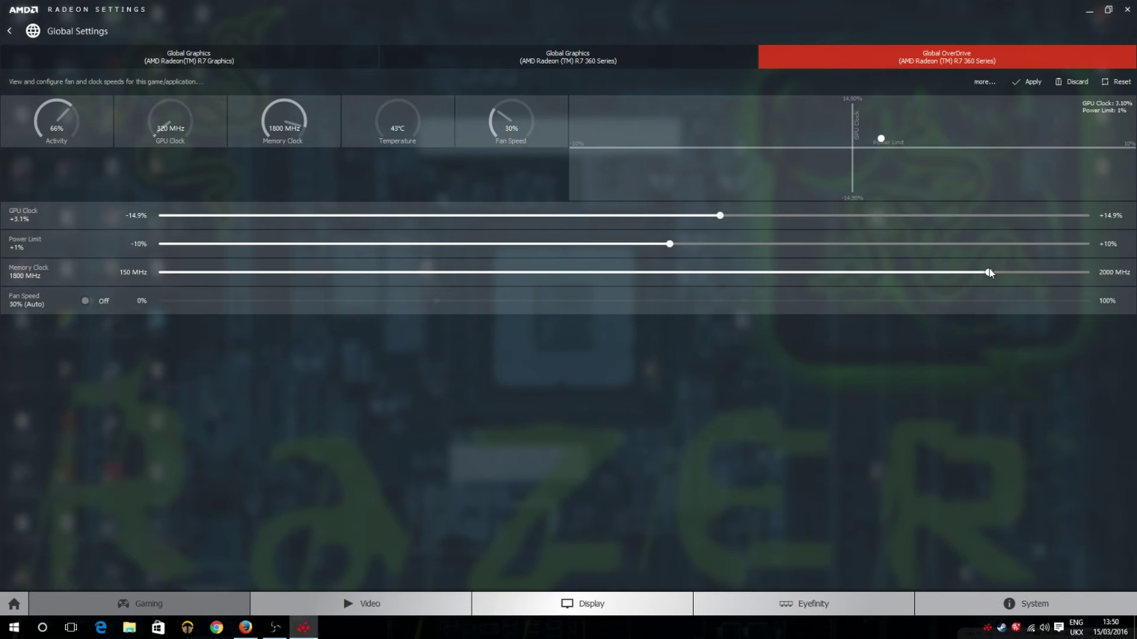
Step: Raise Memory Clock to 1810 MHz and go back to the Gaming profiles list
mouse_move(988, 274)
mouse_down()
mouse_move(1075, 273)
mouse_move(995, 292)
mouse_up()
click(9, 31)
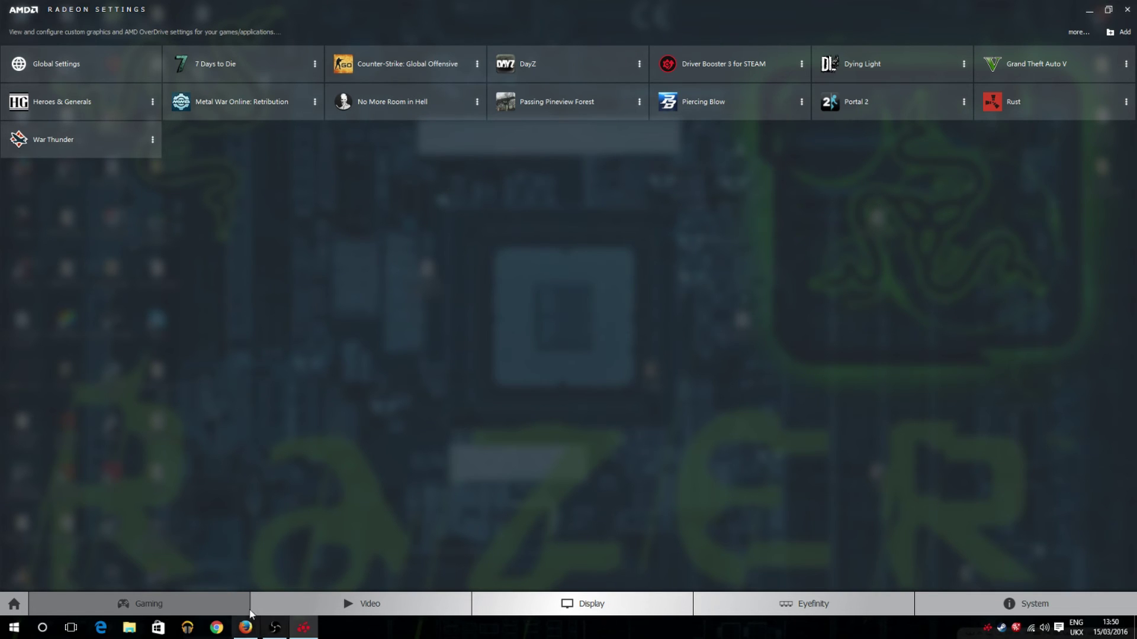
click(263, 602)
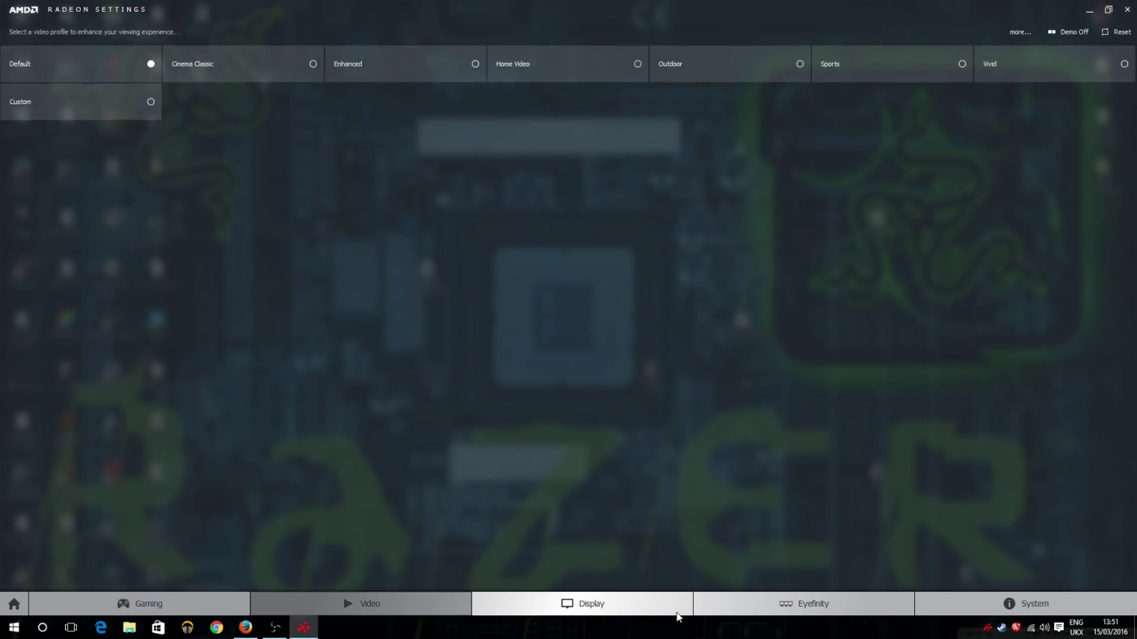
click(642, 597)
click(807, 603)
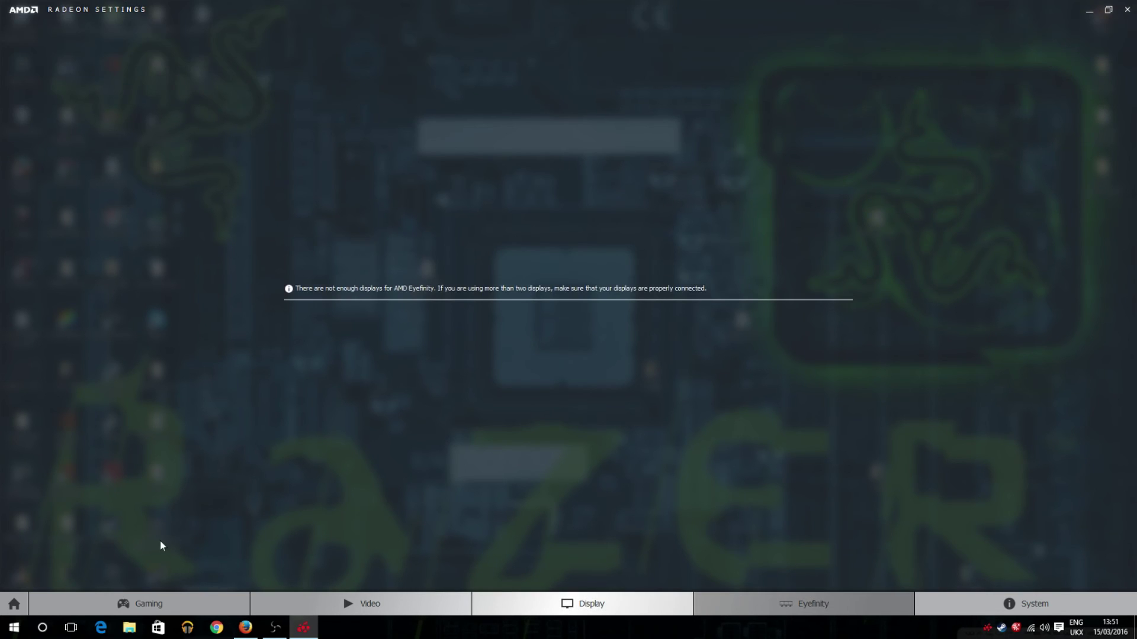
click(160, 599)
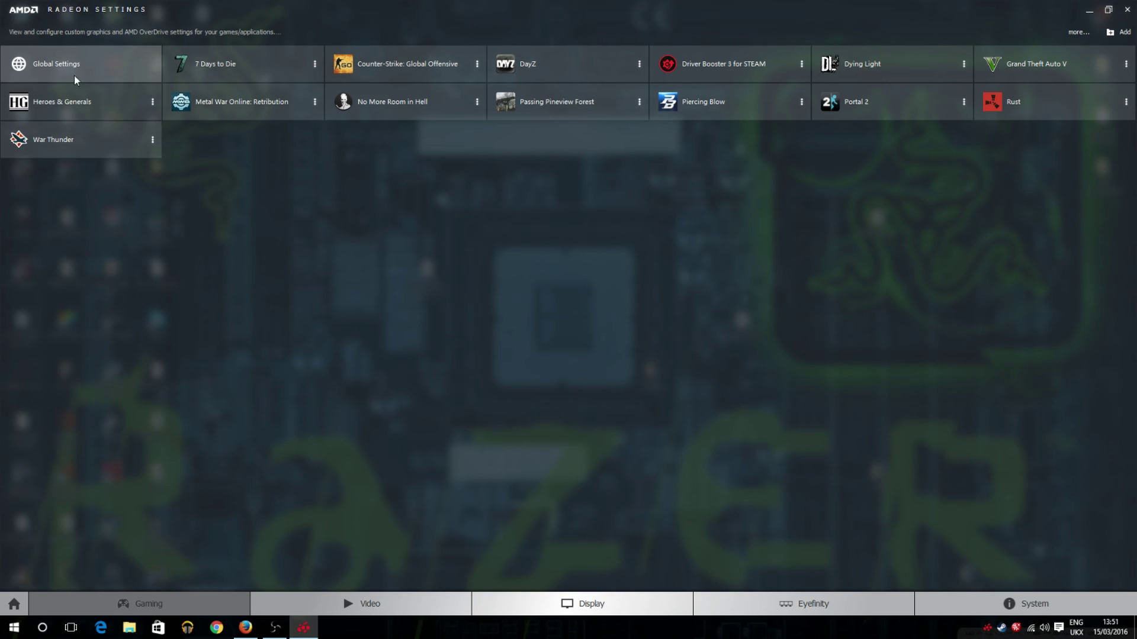
Step: Reopen Global OverDrive, nudge GPU Clock to +3.3%, and close Radeon Settings
click(72, 71)
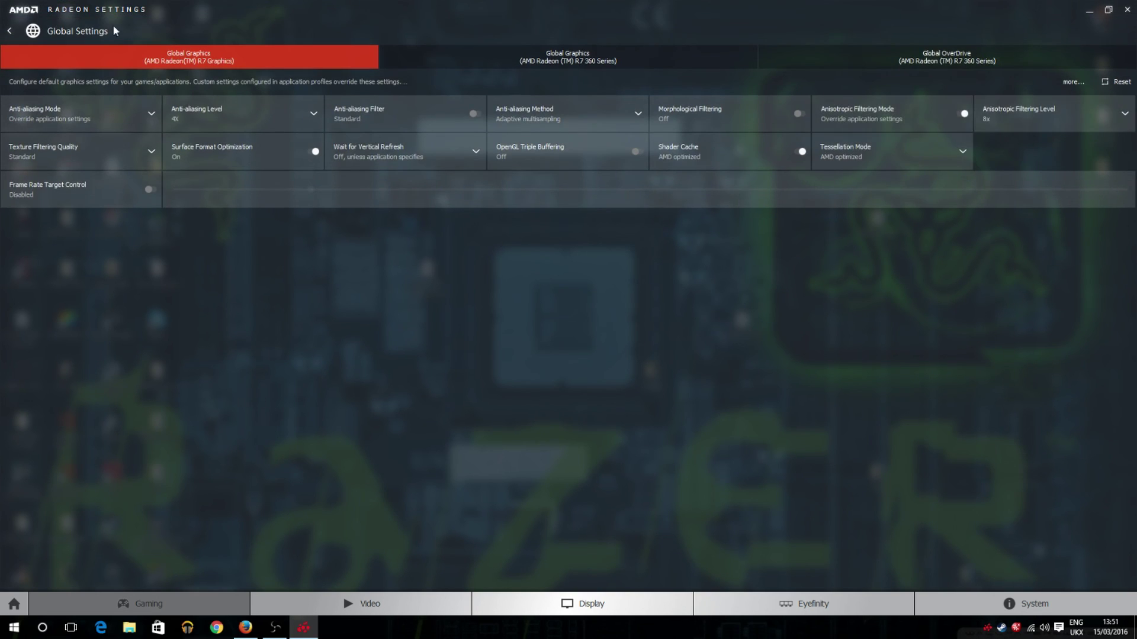
click(920, 61)
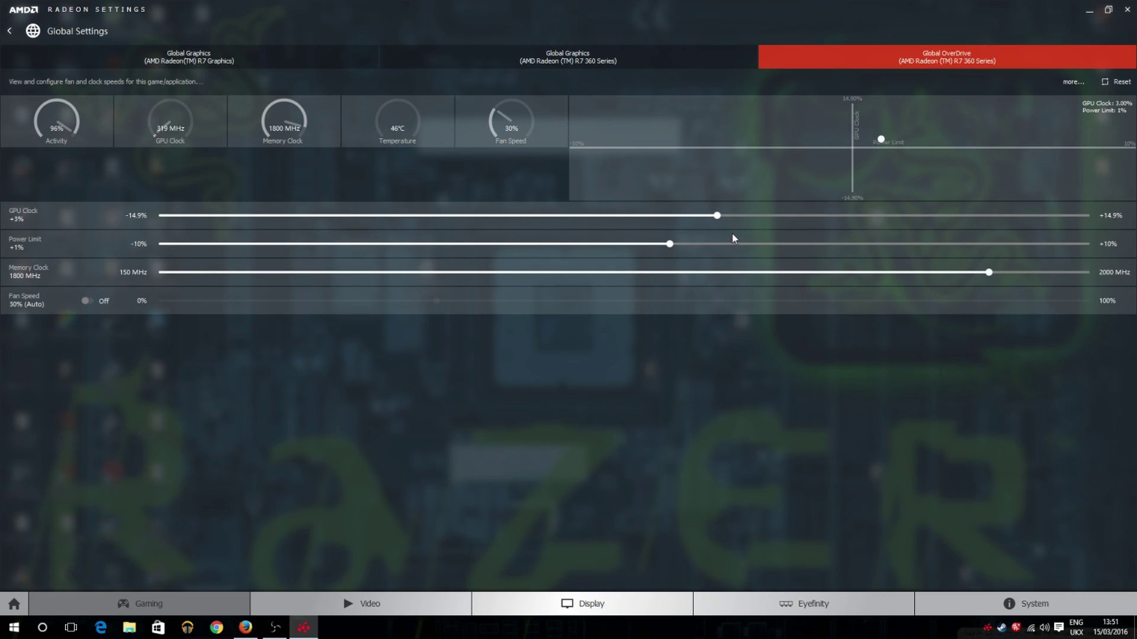
mouse_move(724, 220)
drag(724, 216, 726, 215)
click(1127, 9)
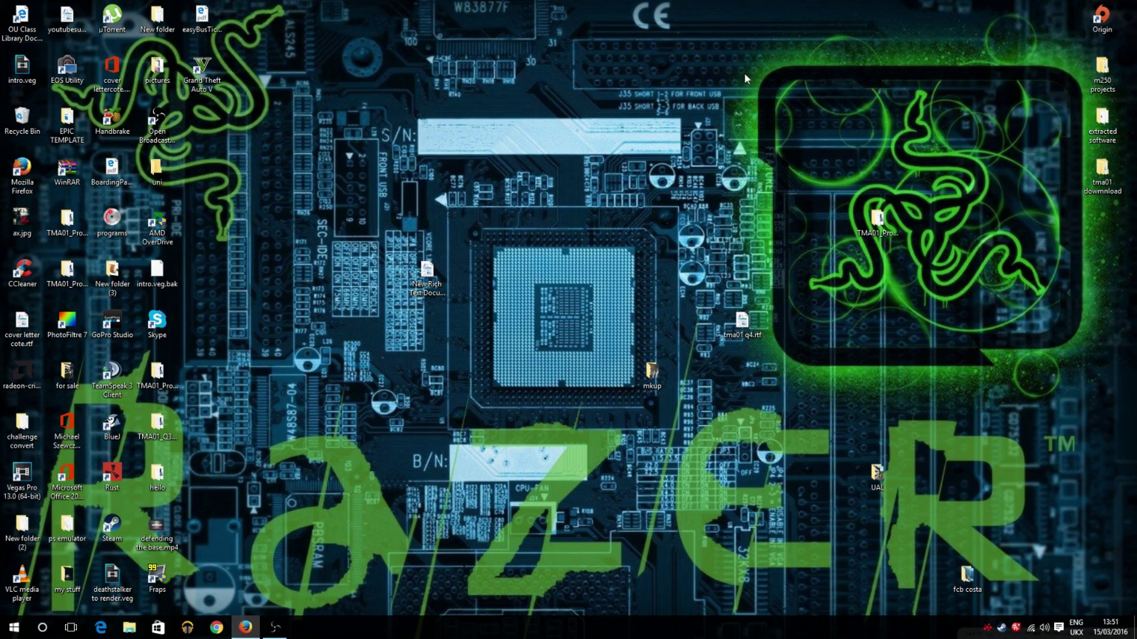